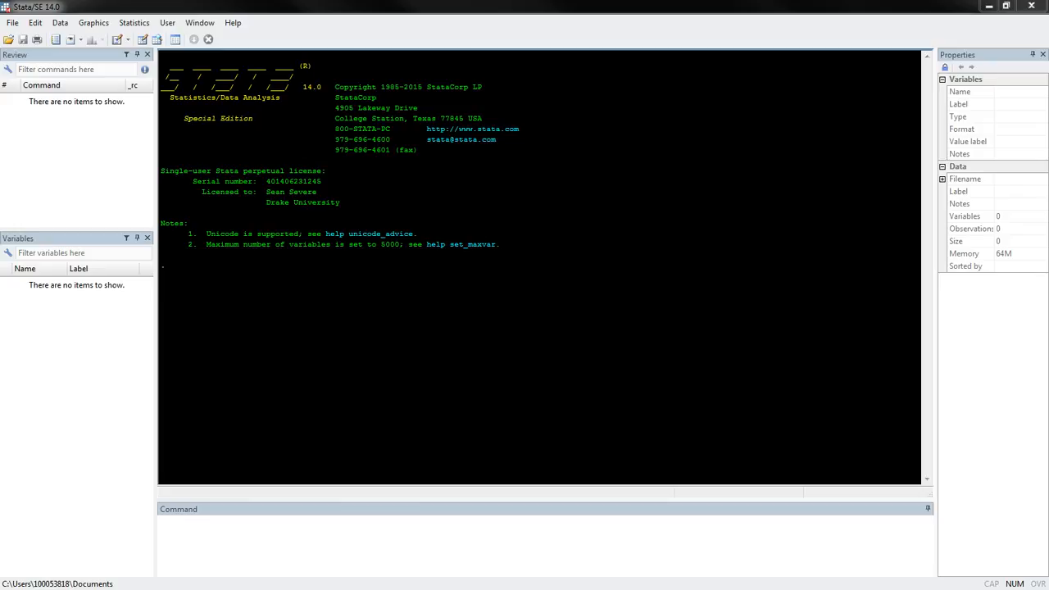
# - Run the first four lines of the Distance Example do-file to set the options and load CollegeDistance.dta
pyautogui.moveTo(0, 40); pyautogui.dragTo(463, 45)
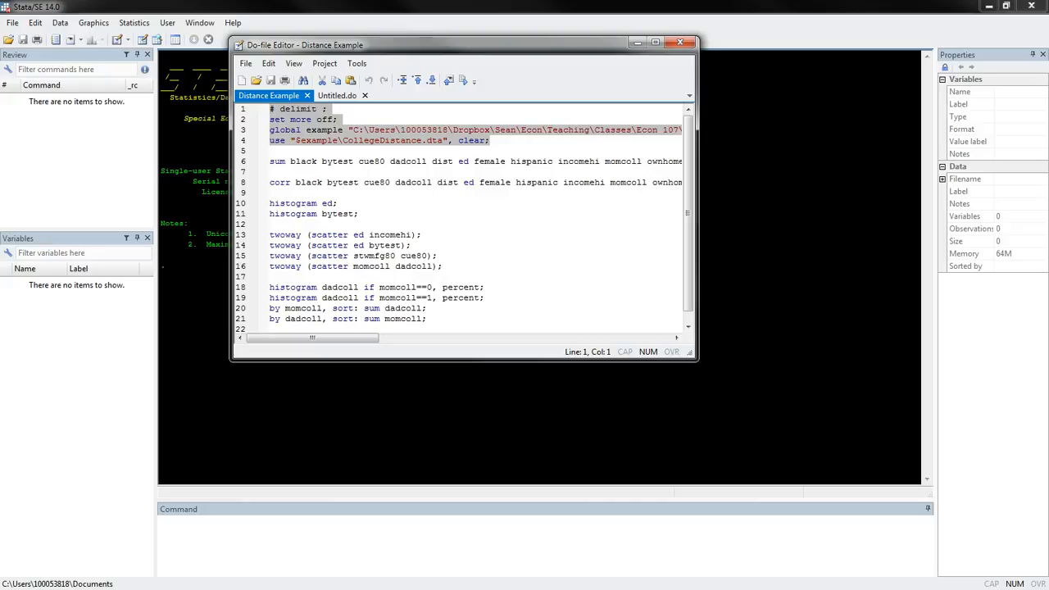
pyautogui.click(463, 80)
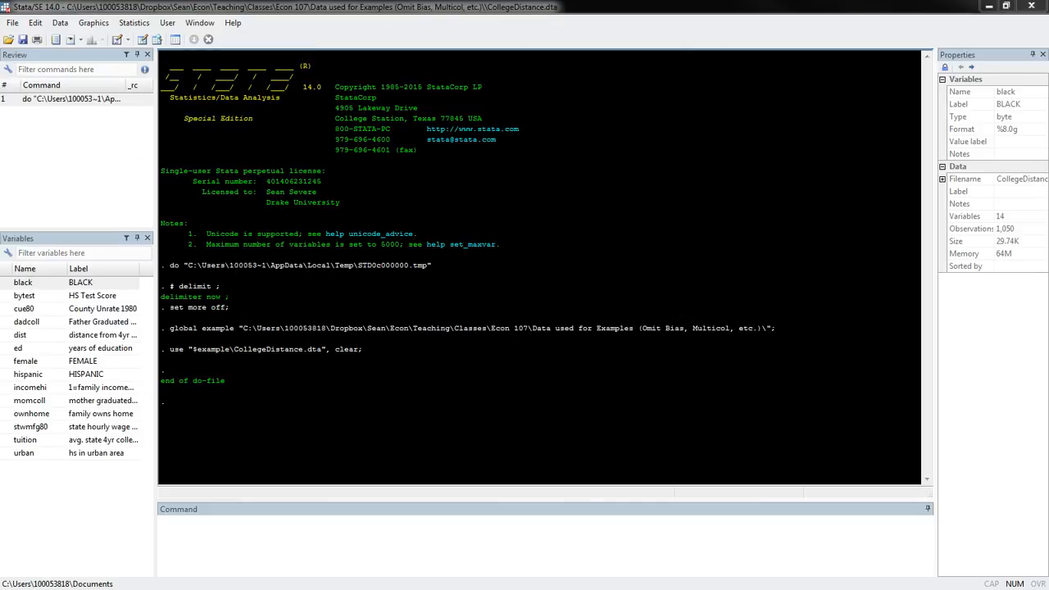
# - Regress ed on tuition, urban, momcoll, incomehi, ownhome, female, dadcoll and bytest
pyautogui.click(197, 524)
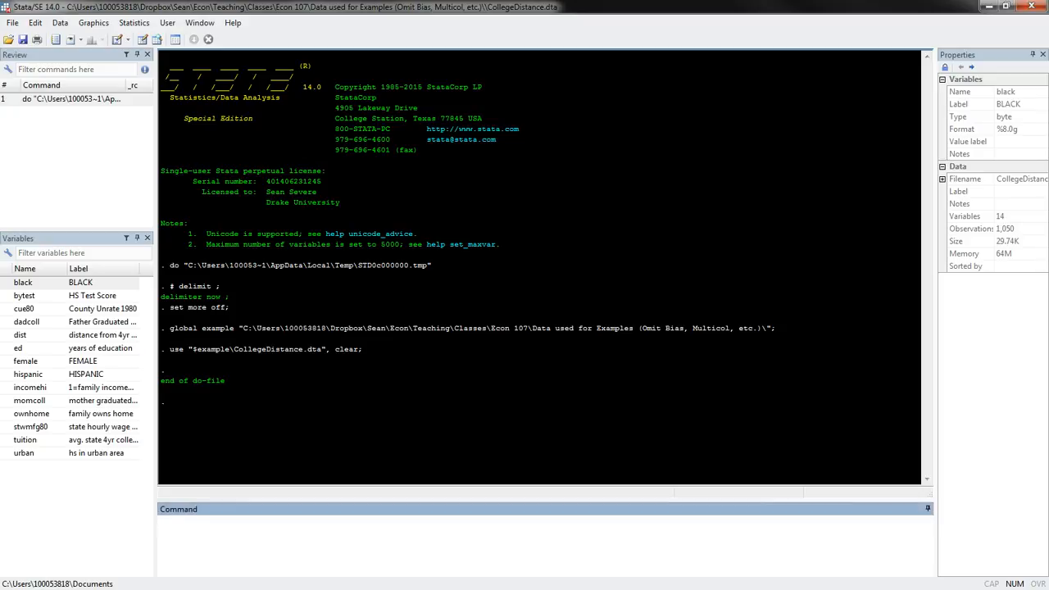
pyautogui.write('reg ed')
pyautogui.doubleClick(6, 440)
pyautogui.doubleClick(6, 453)
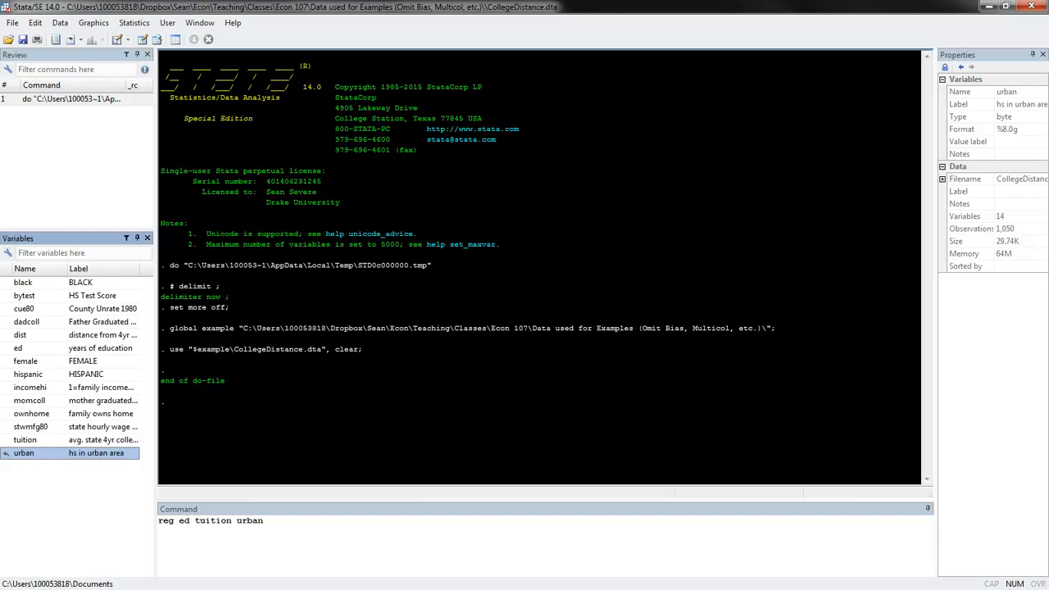
pyautogui.doubleClick(6, 400)
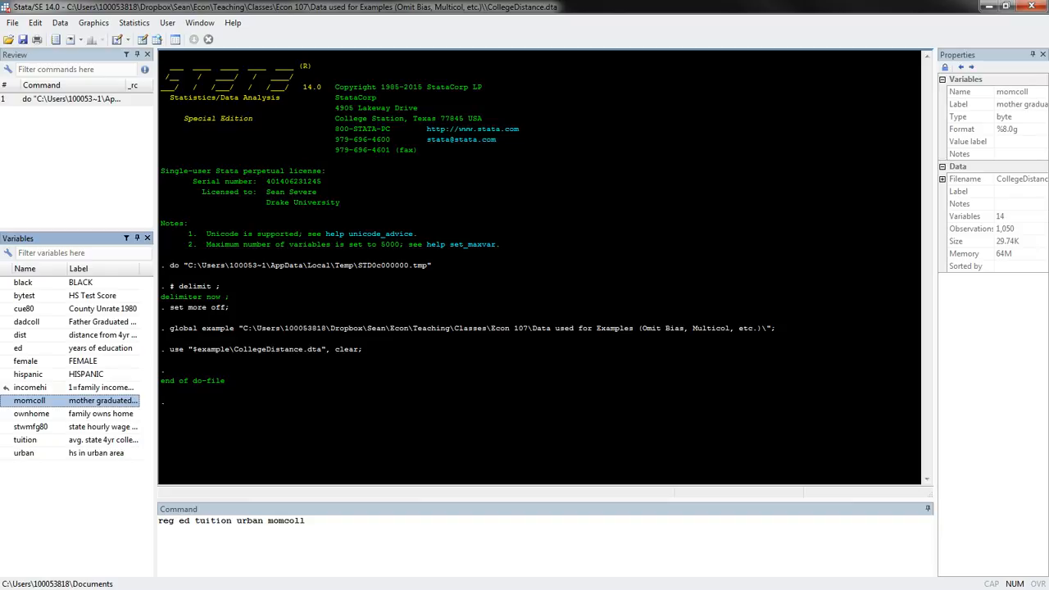
pyautogui.doubleClick(6, 387)
pyautogui.doubleClick(6, 413)
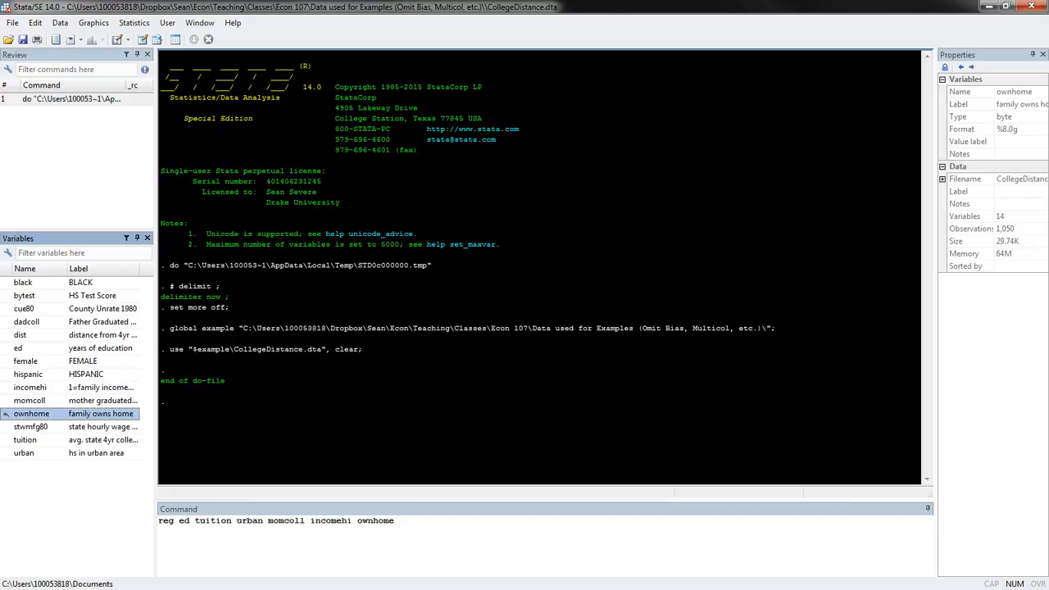
pyautogui.doubleClick(6, 361)
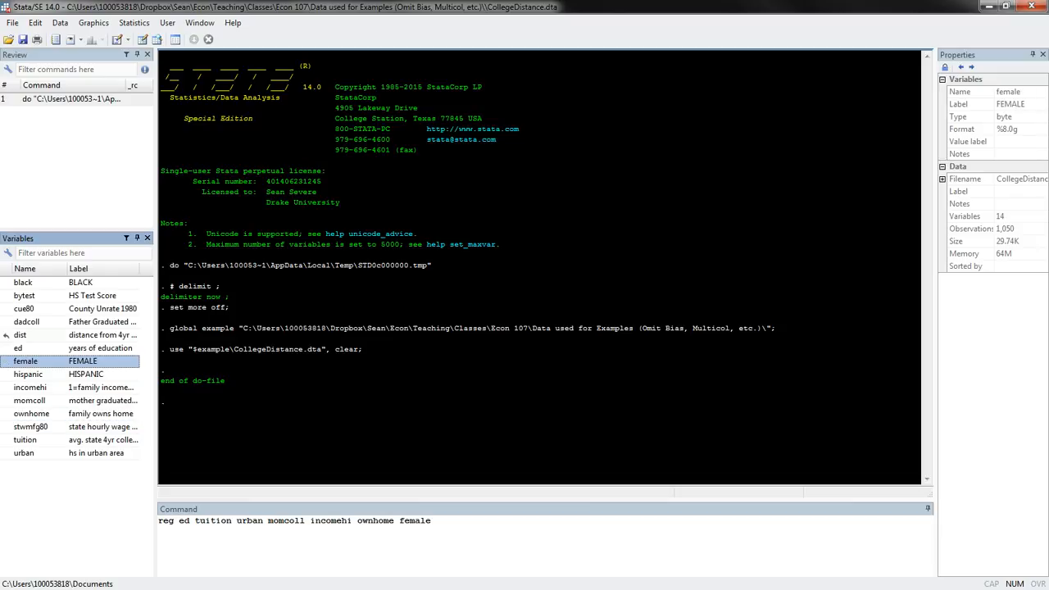
pyautogui.doubleClick(5, 322)
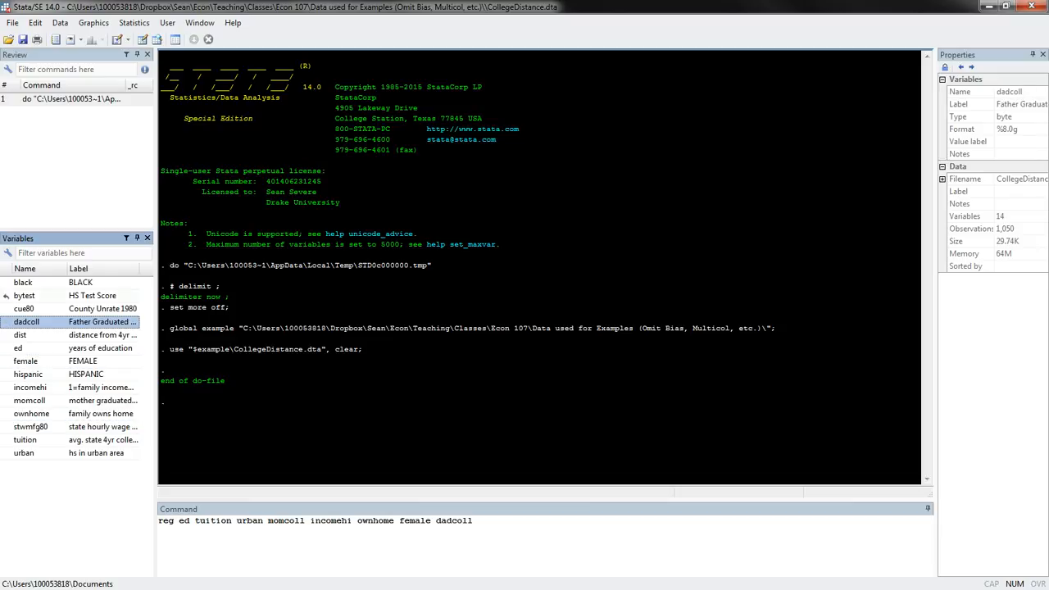
pyautogui.doubleClick(6, 297)
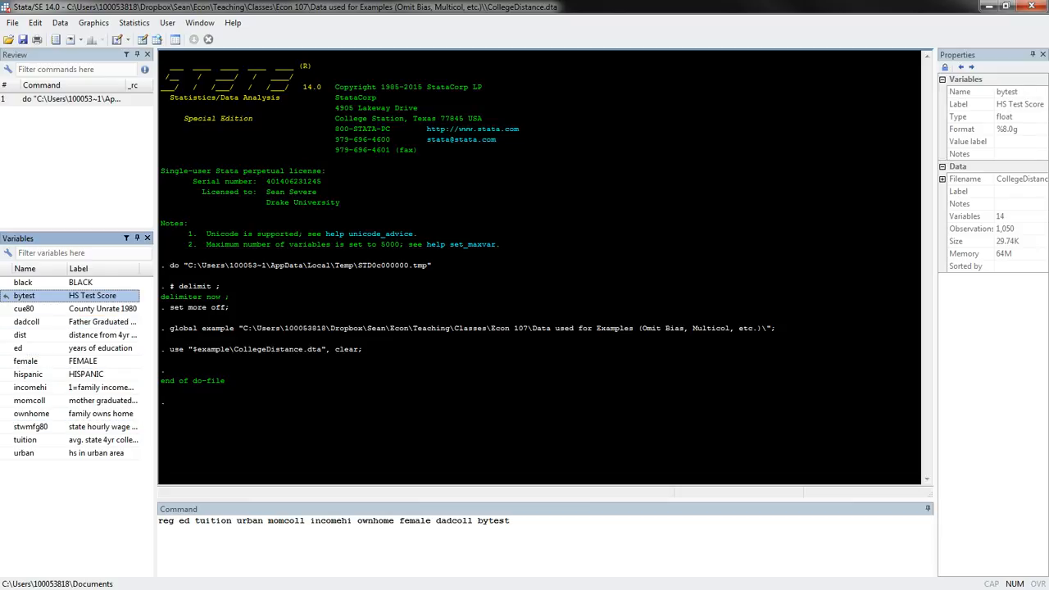
pyautogui.press('Return')
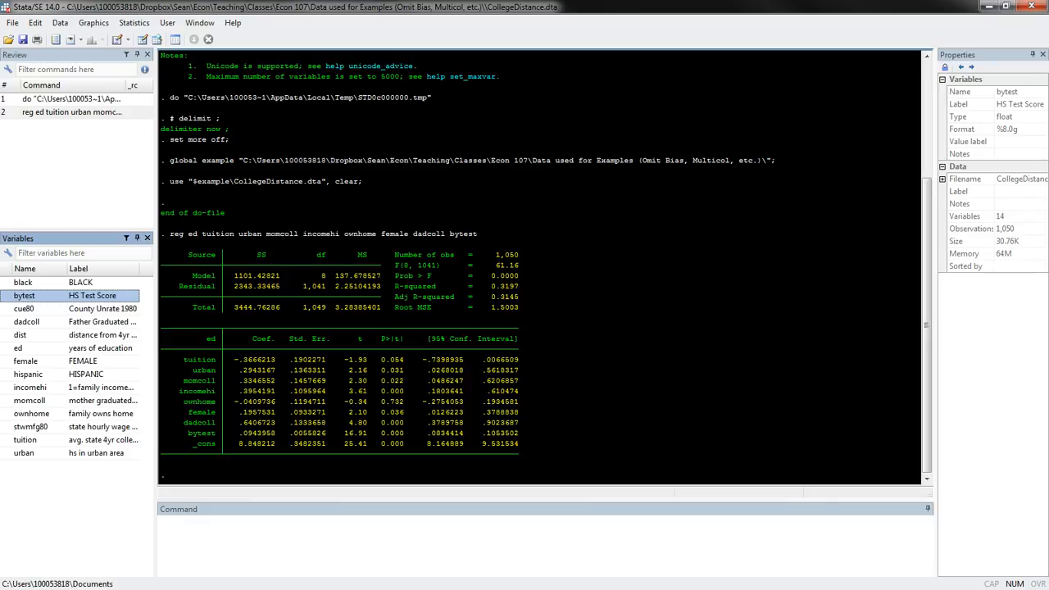
# - Open the help page for the reg command
pyautogui.click(541, 541)
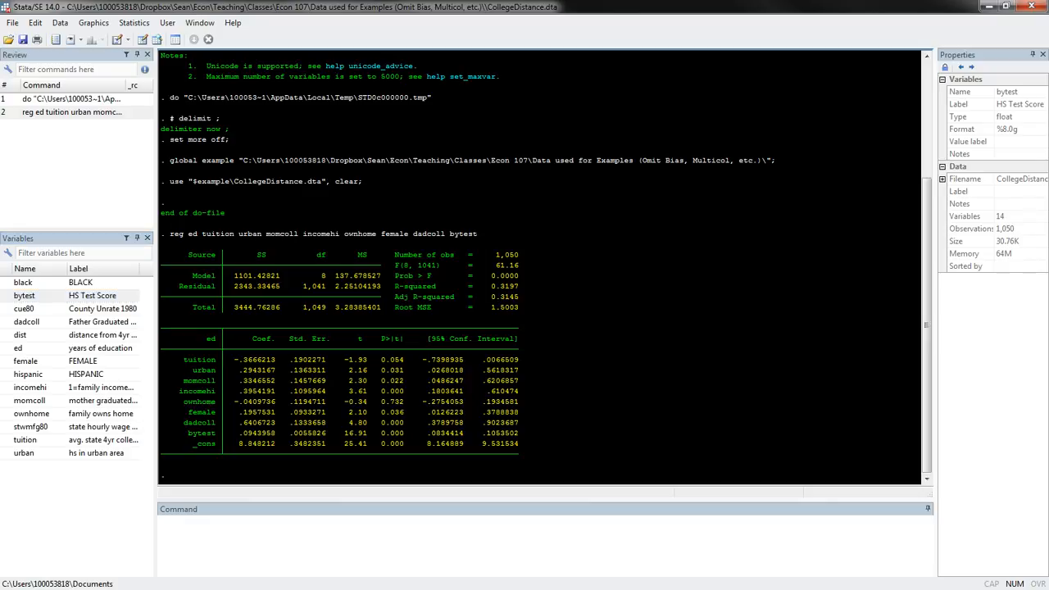
pyautogui.click(345, 537)
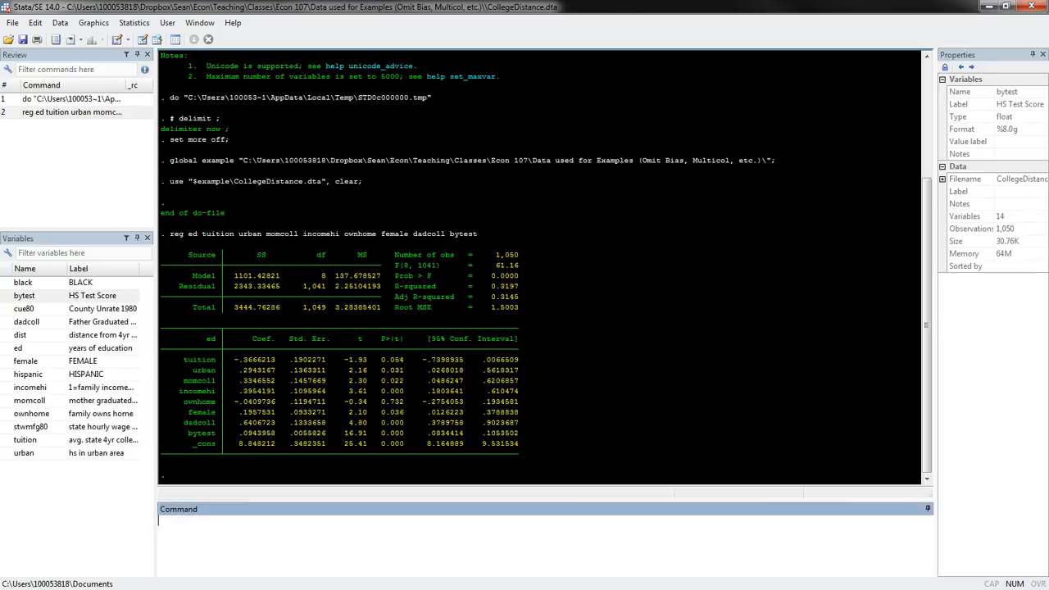
pyautogui.write('help reg')
pyautogui.press('Return')
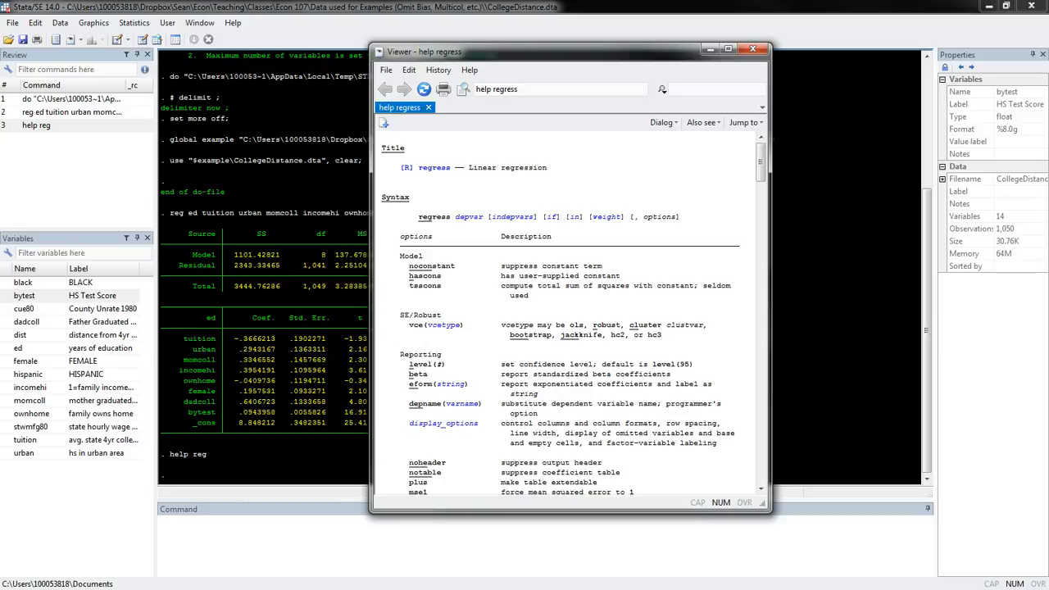
# - Read through the regress help to the stored results, examine the e() scalars, and close the help
pyautogui.scroll(-2, 573, 315)
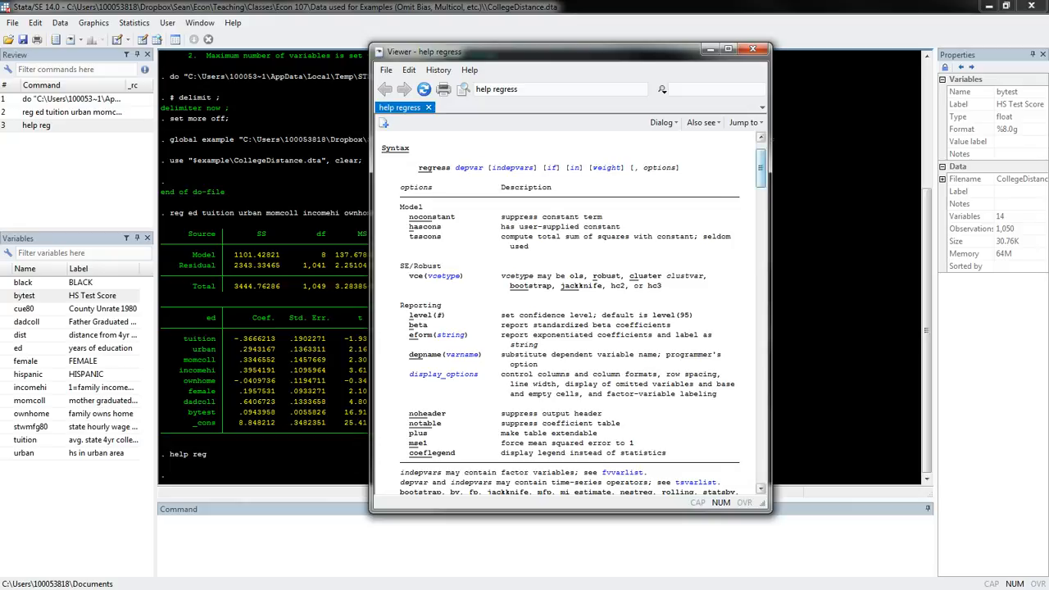
pyautogui.scroll(-5, 573, 315)
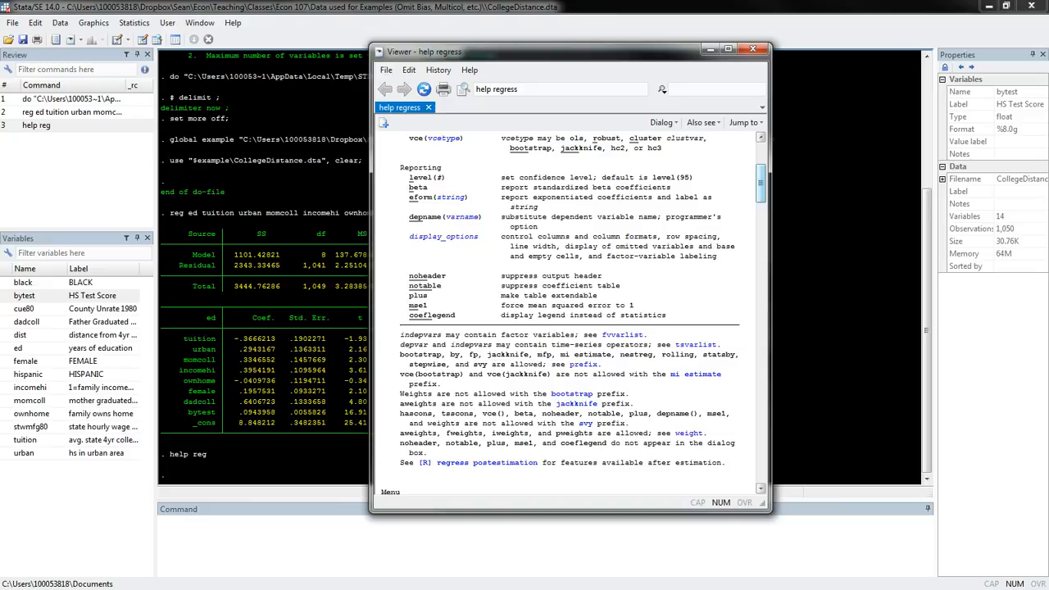
pyautogui.scroll(-12, 574, 315)
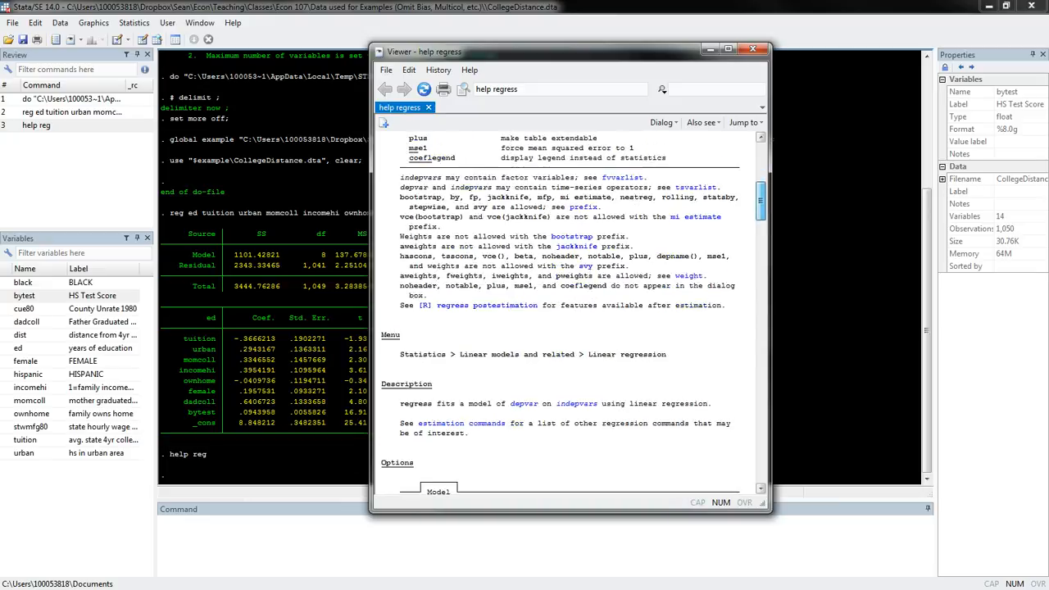
pyautogui.scroll(-12, 574, 314)
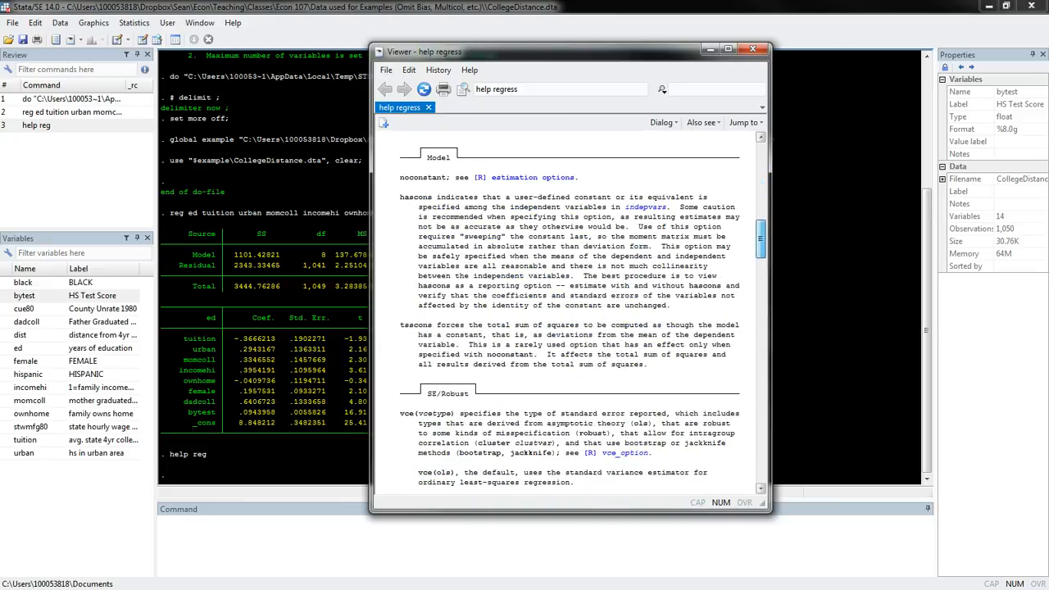
pyautogui.scroll(-15, 574, 315)
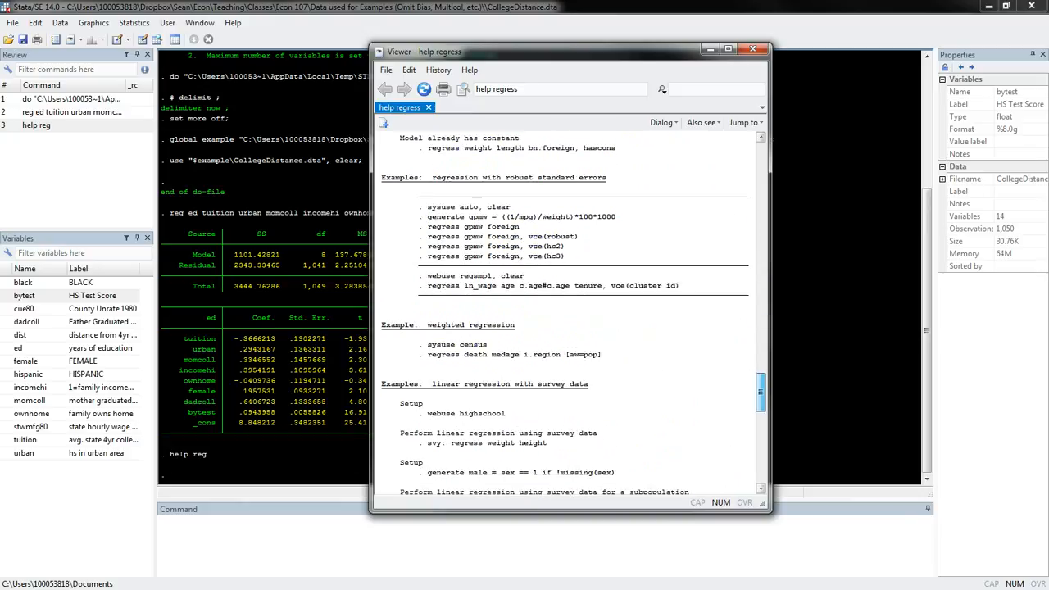
pyautogui.scroll(-4, 573, 315)
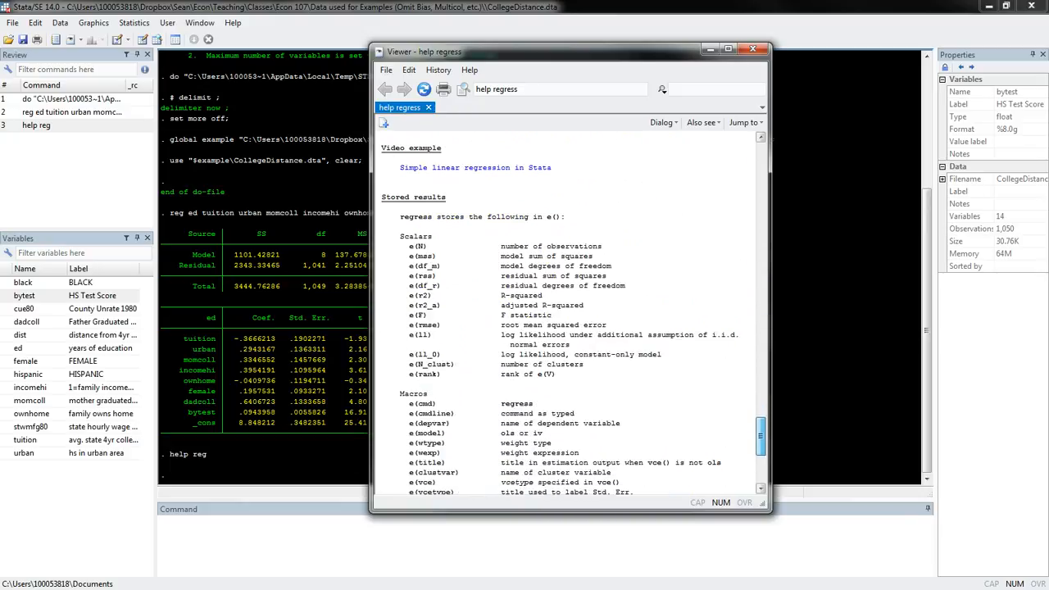
pyautogui.scroll(-2, 574, 314)
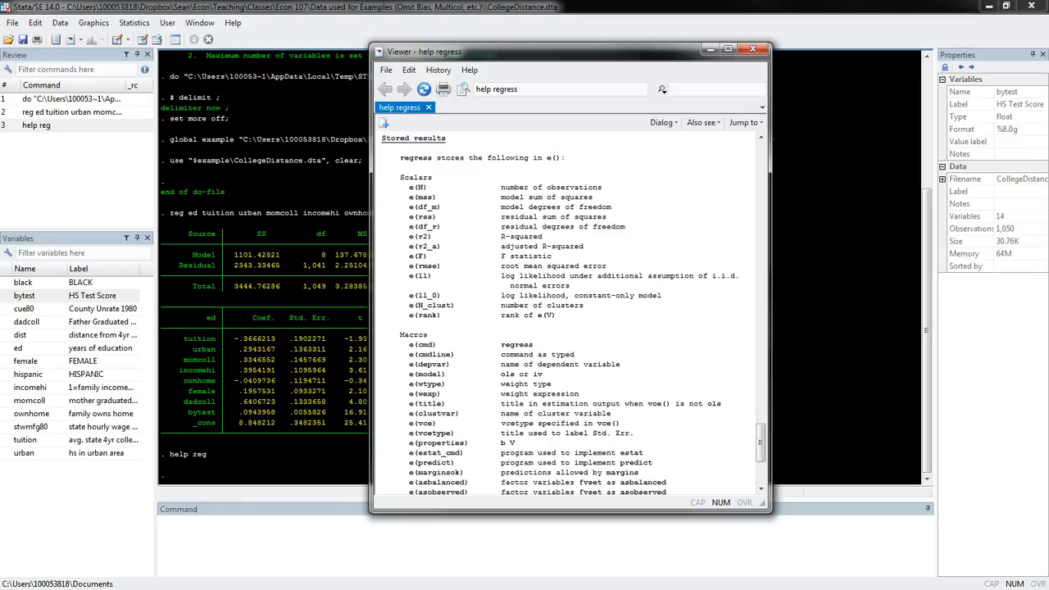
pyautogui.moveTo(423, 188); pyautogui.dragTo(427, 286)
pyautogui.click(427, 286)
pyautogui.click(753, 49)
# - Try to display the regression's stored R-squared with the command "disply e(r2)"
pyautogui.write('disply')
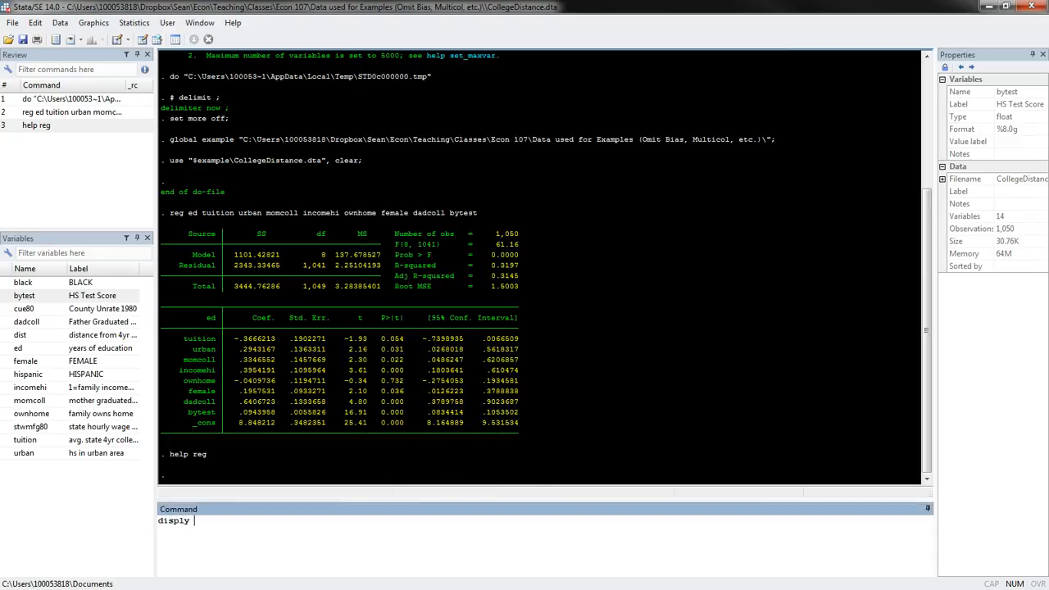
pyautogui.write(' e(r2')
pyautogui.press('Return')
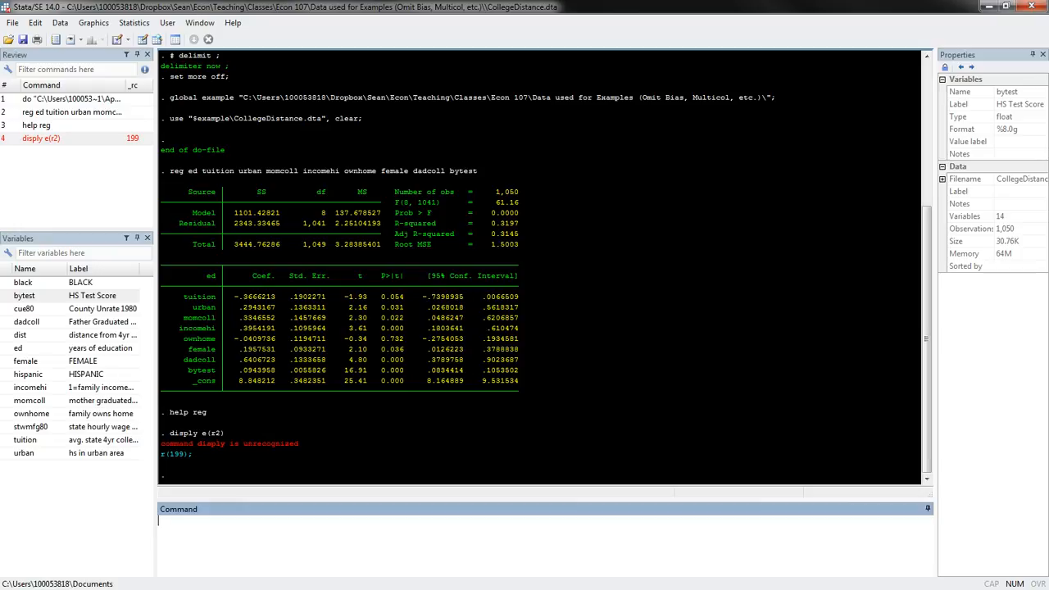
# - Display the stored R-squared with "display e(r2)" and compare it with the R-squared in the regression output
pyautogui.write('display e(r2)')
pyautogui.press('Return')
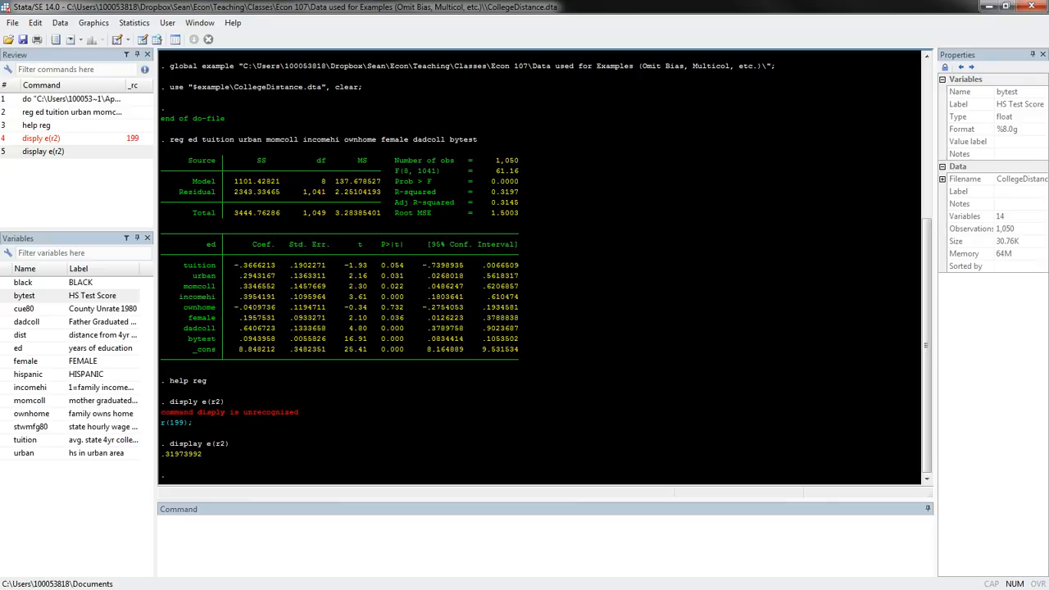
pyautogui.moveTo(506, 193); pyautogui.dragTo(520, 192)
pyautogui.click(517, 192)
# - List the regression's stored coefficient matrix with "matrix list e(b)"
pyautogui.click(197, 525)
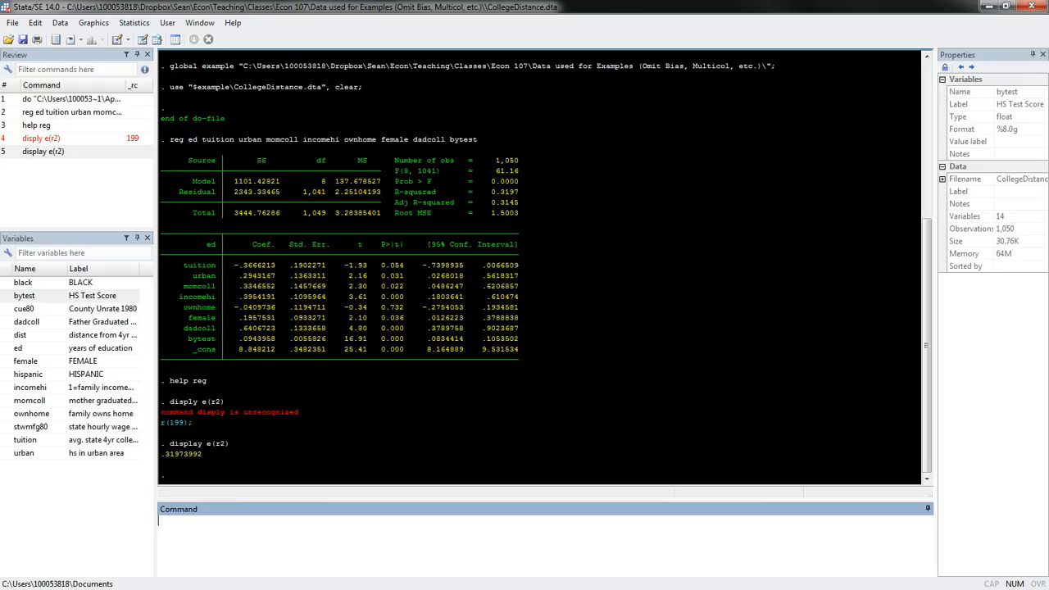
pyautogui.write('matrix list e(b)')
pyautogui.press('Return')
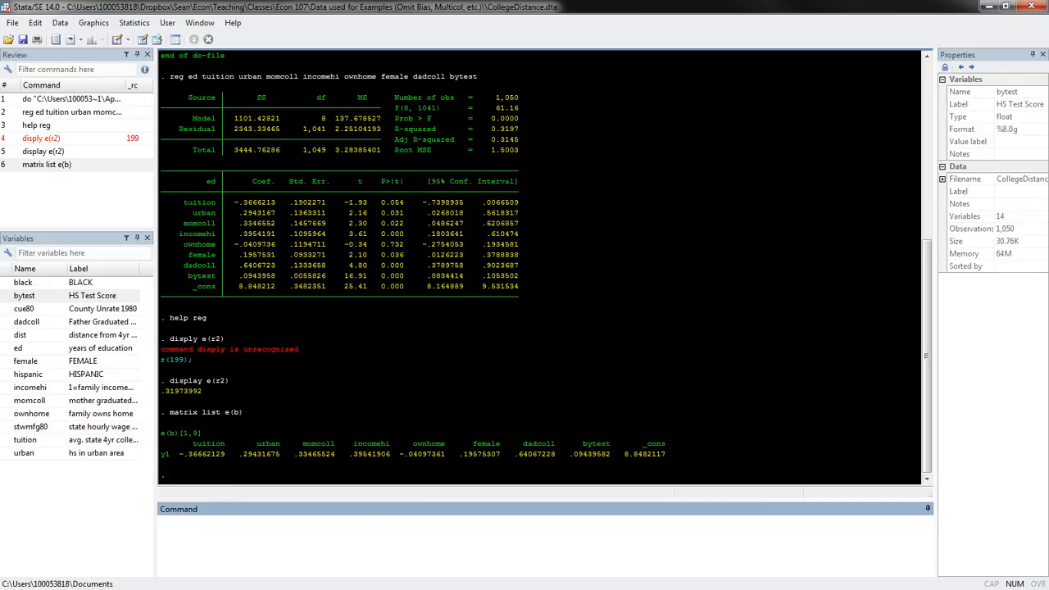
# - Regress ed on stwmfg80, momcoll, dadcoll and bytest, restricted to observations where female==0
pyautogui.write('reg ed')
pyautogui.click(7, 426)
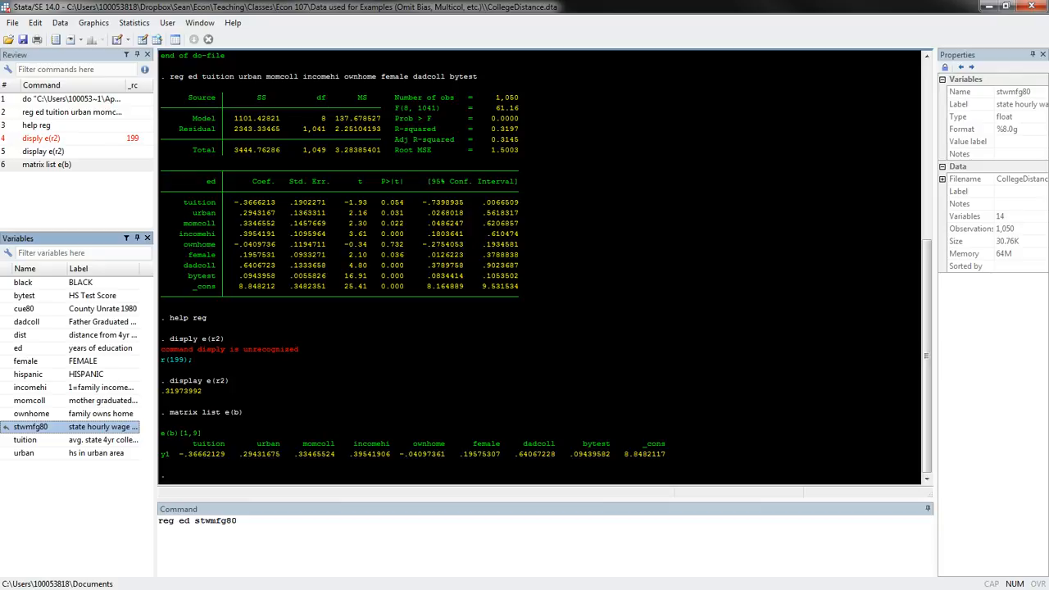
pyautogui.click(7, 400)
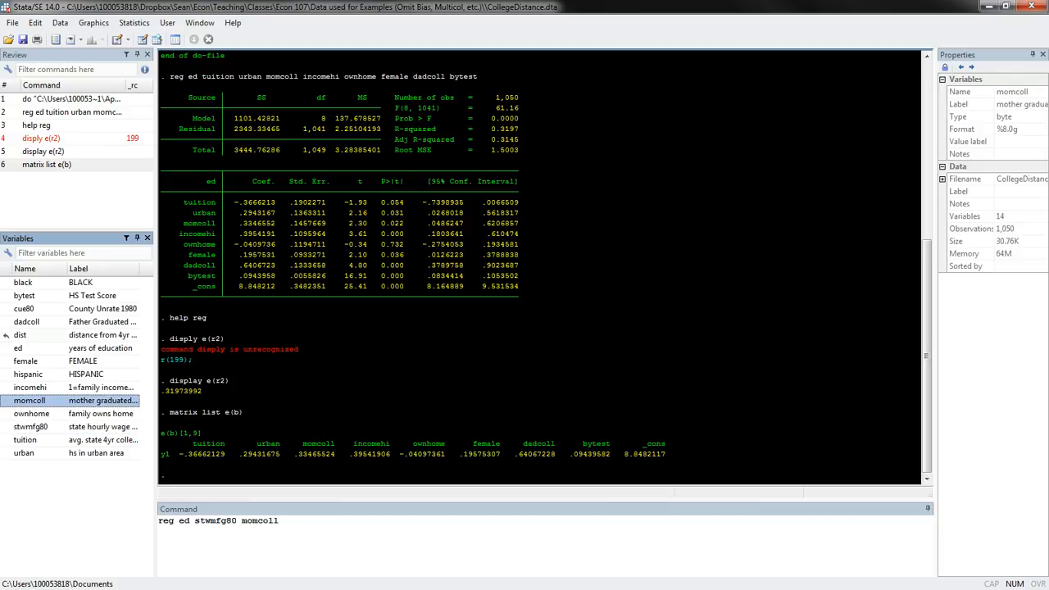
pyautogui.click(6, 321)
pyautogui.click(7, 295)
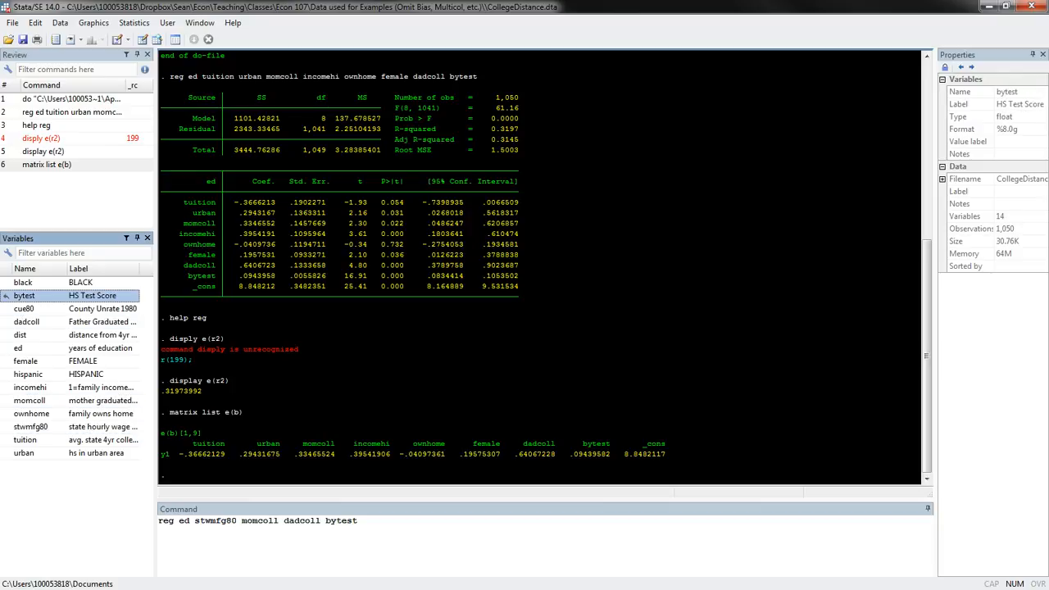
pyautogui.click(358, 521)
pyautogui.write('if female==0')
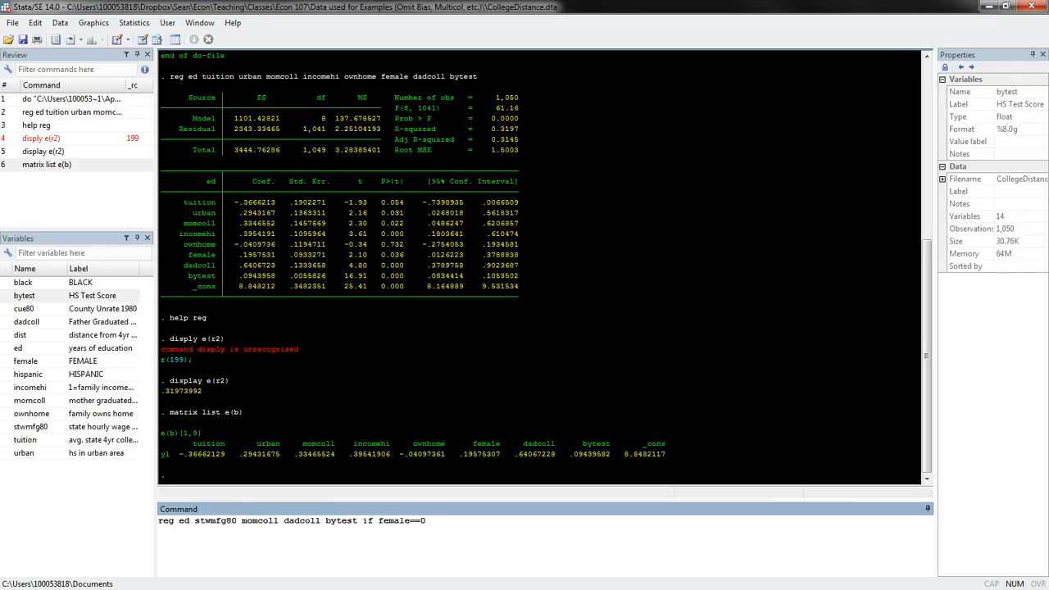
pyautogui.press('Return')
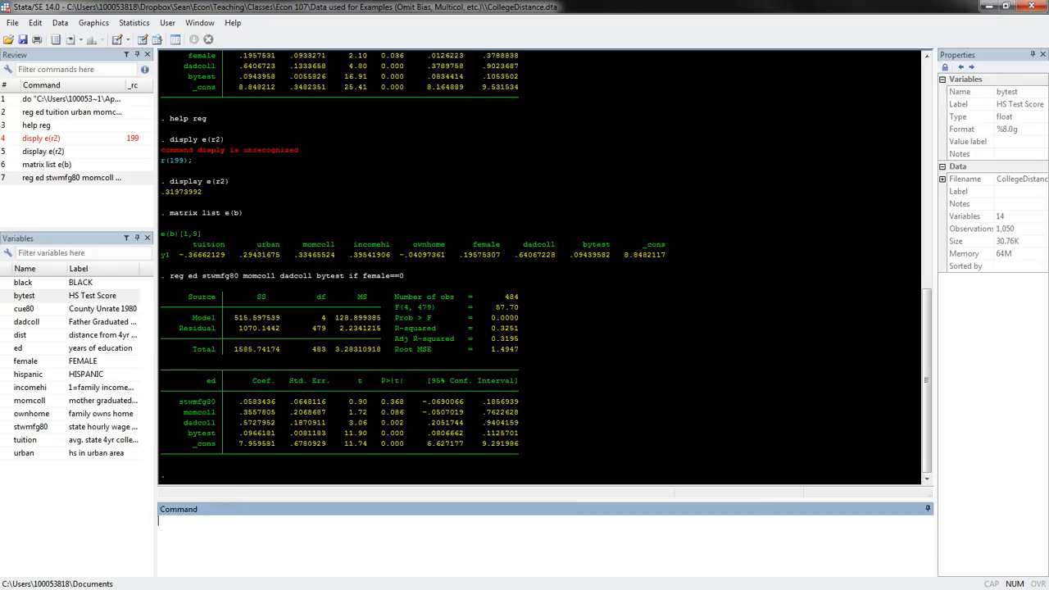
# - Rerun the stwmfg80, momcoll, dadcoll and bytest regression with the condition changed to female==1
pyautogui.click(71, 178)
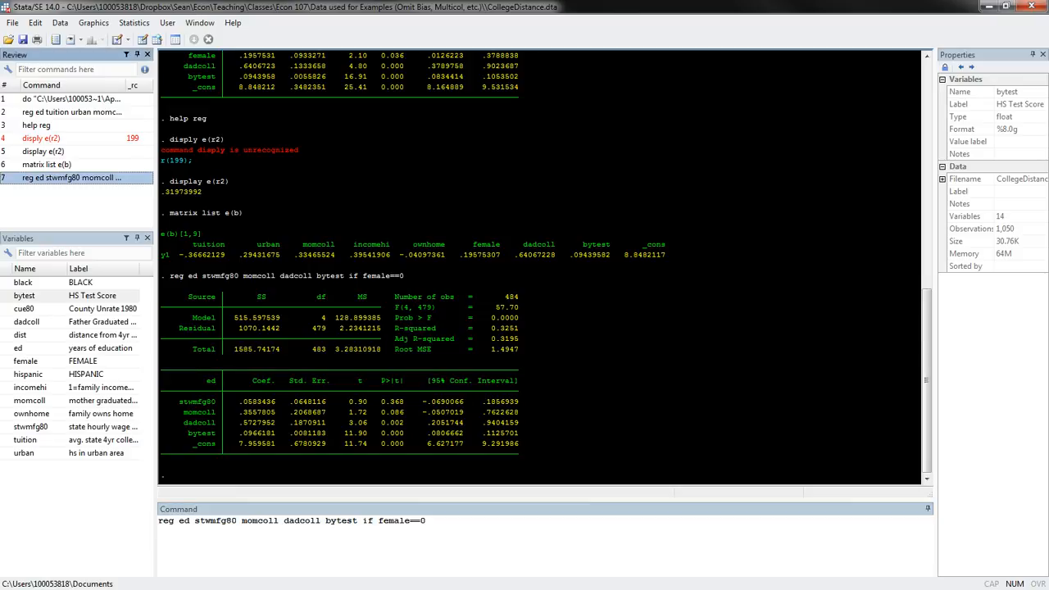
pyautogui.click(427, 522)
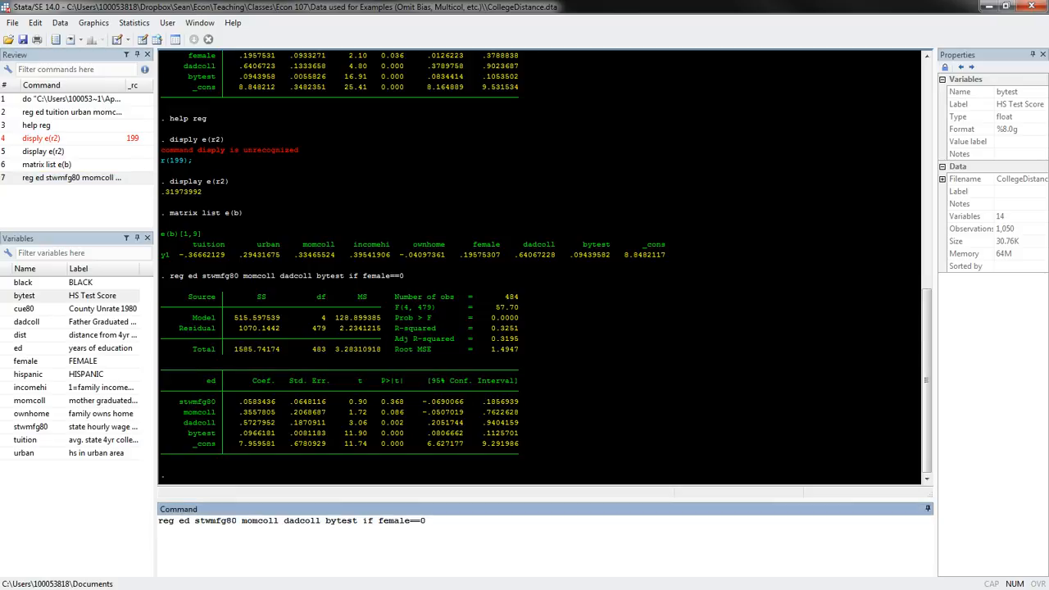
pyautogui.press('BackSpace')
pyautogui.write('1')
pyautogui.press('Return')
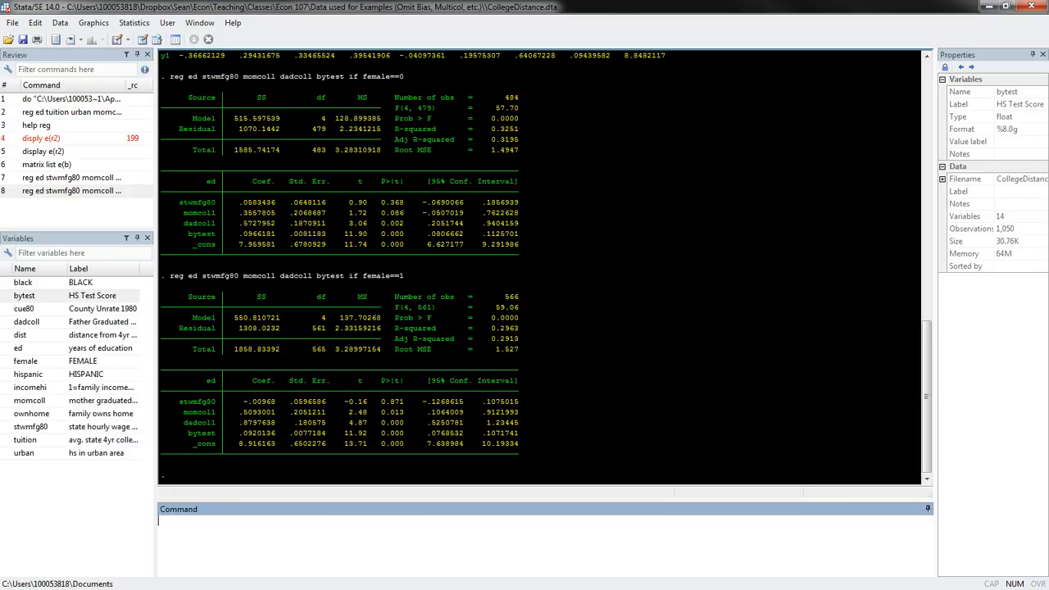
# - Examine the dadcoll and momcoll coefficients in the female==1 regression output
pyautogui.moveTo(276, 423); pyautogui.dragTo(248, 423)
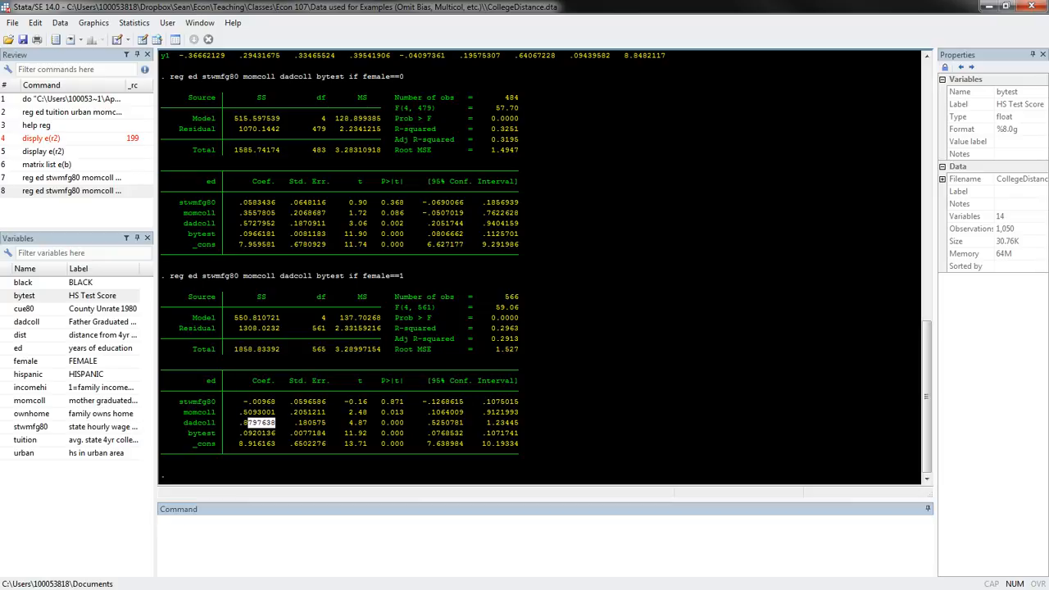
pyautogui.click(263, 424)
pyautogui.moveTo(276, 412); pyautogui.dragTo(248, 413)
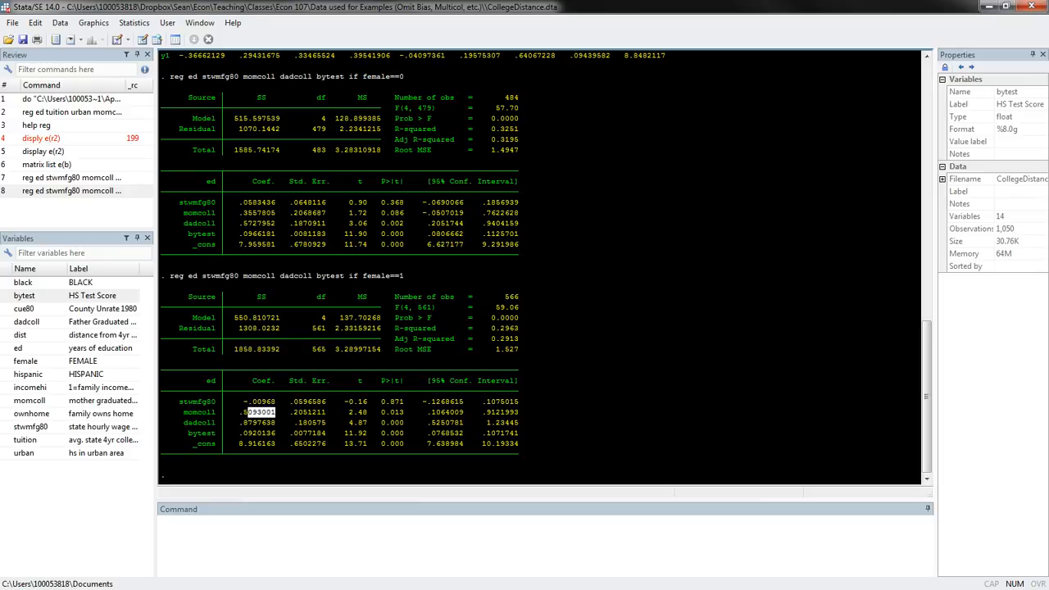
# - Compare the momcoll coefficient in the female==1 regression output with the one in the female==0 output
pyautogui.click(263, 413)
pyautogui.moveTo(243, 212); pyautogui.dragTo(268, 213)
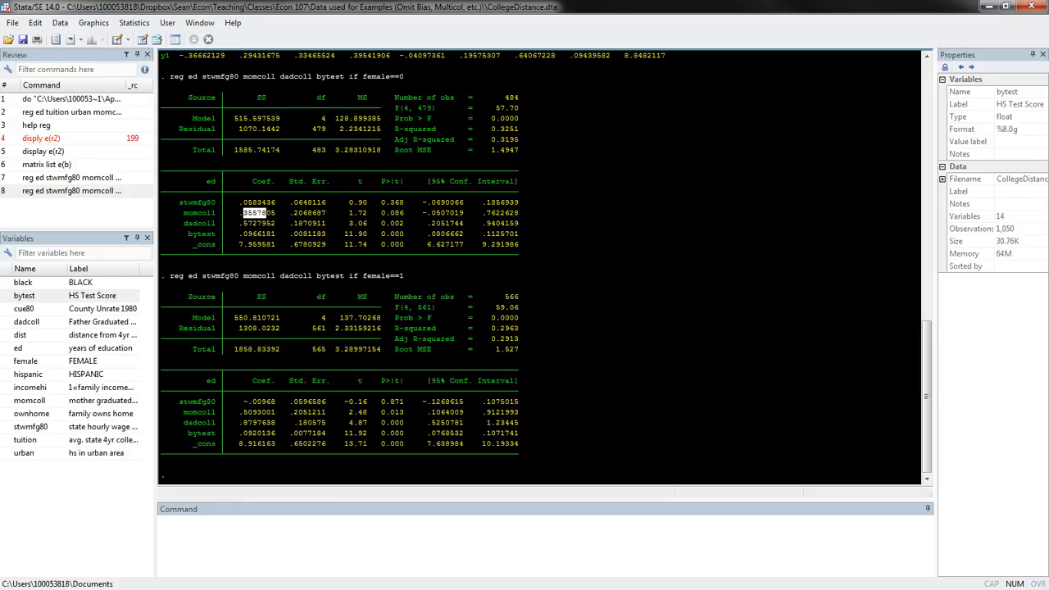
pyautogui.click(267, 213)
# - Try to regress ed separately by gender with "by female, sort reg ed stwmfg80 momcoll dadcoll bytest"
pyautogui.click(246, 529)
pyautogui.write('by female, sort reg ed sx')
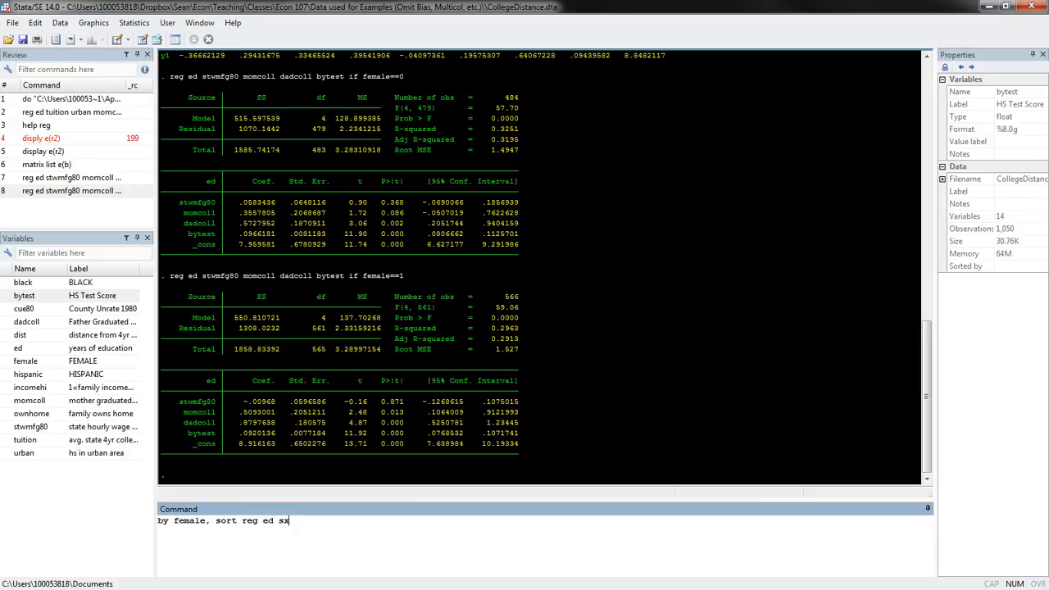
pyautogui.press('BackSpace')
pyautogui.write('twmfg80 momcoll dadd')
pyautogui.write('oll ')
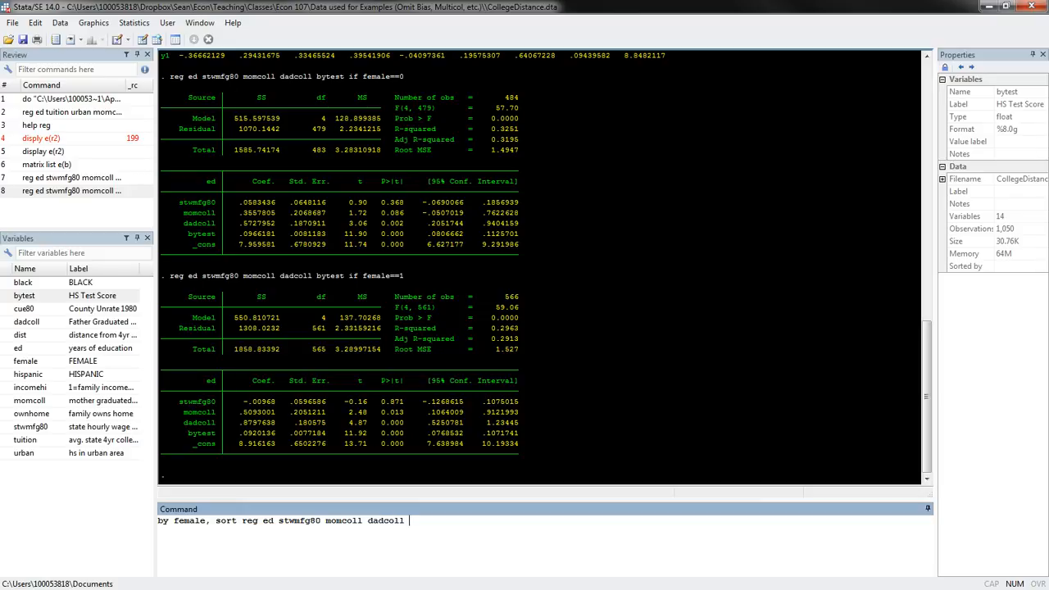
pyautogui.write('bytest')
pyautogui.press('Return')
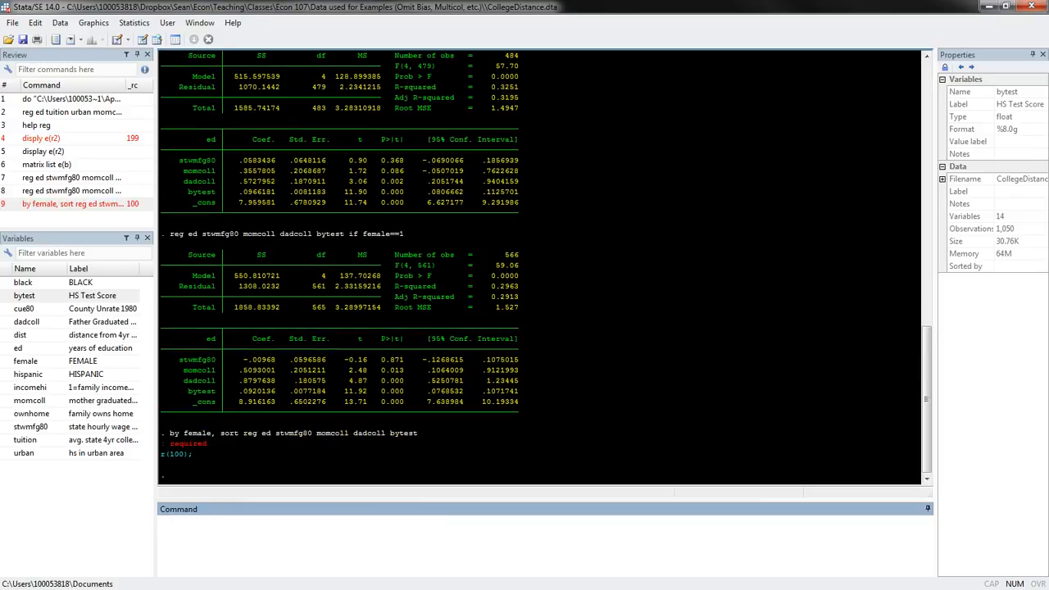
# - Recall the by-female regression command, add the colon after "sort", and run it again
pyautogui.press('pageup')
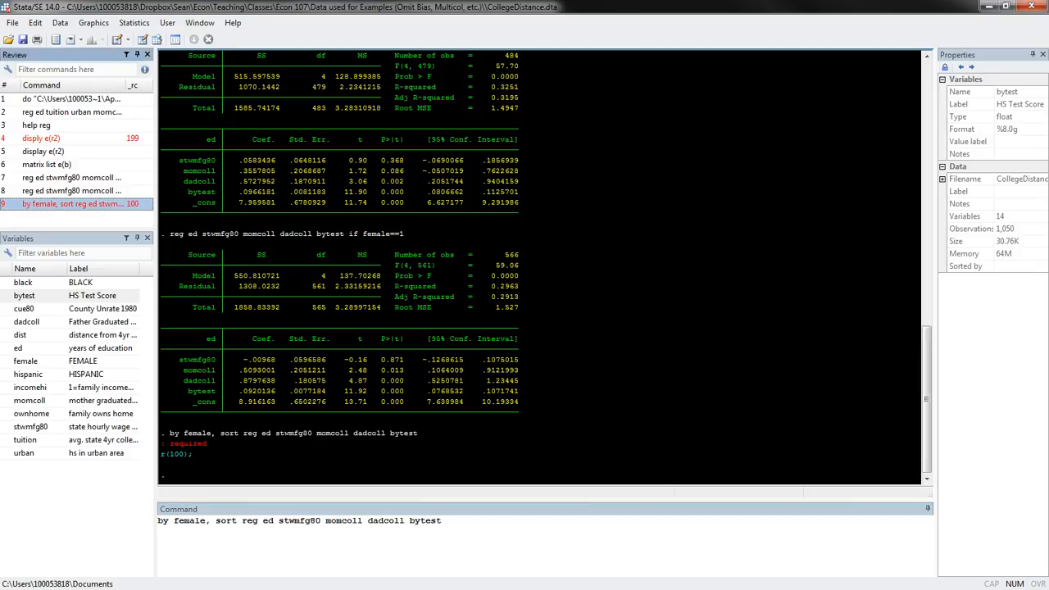
pyautogui.click(237, 521)
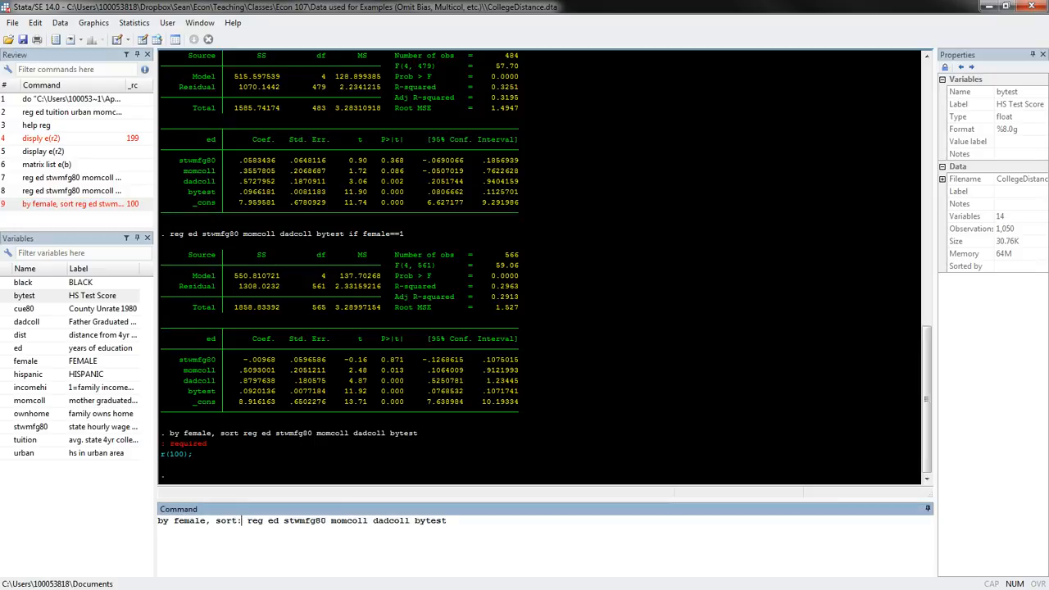
pyautogui.write(':')
pyautogui.press('Return')
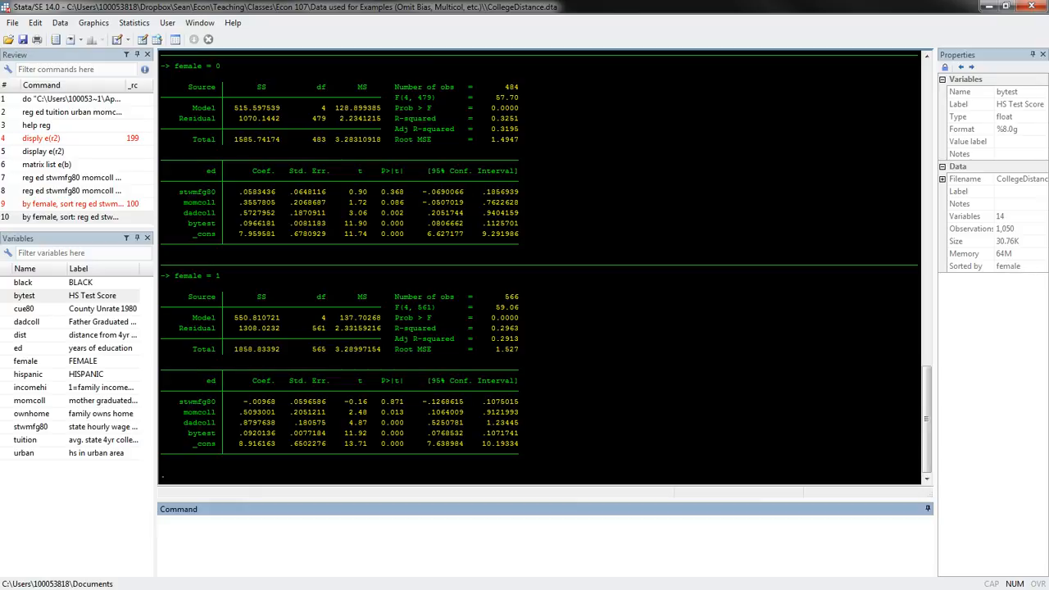
pyautogui.click(541, 279)
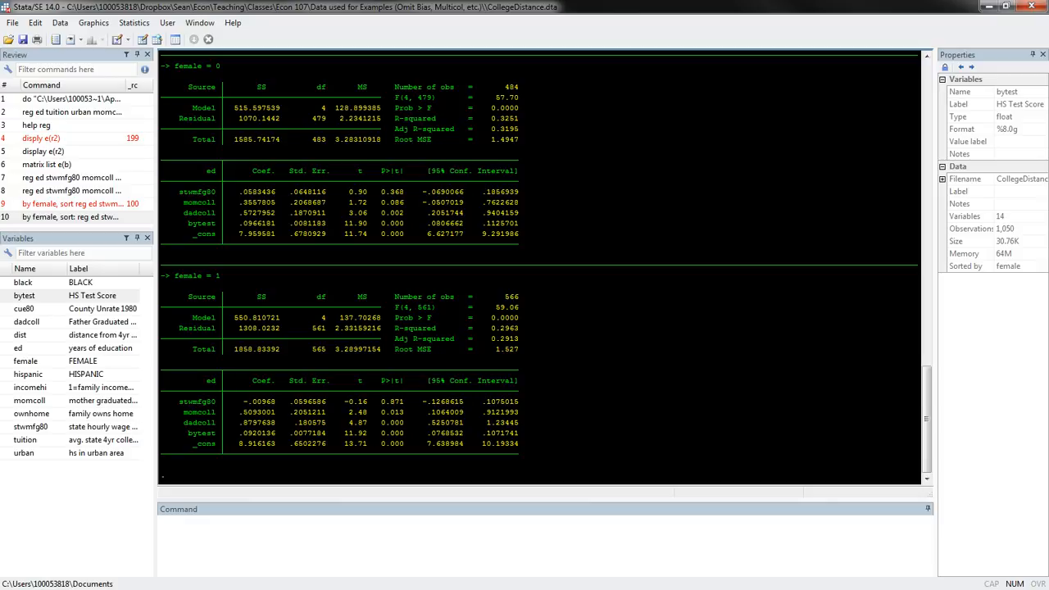
# - Display the stored e(r2) and check it against the R-squared in the female = 1 regression output
pyautogui.doubleClick(42, 151)
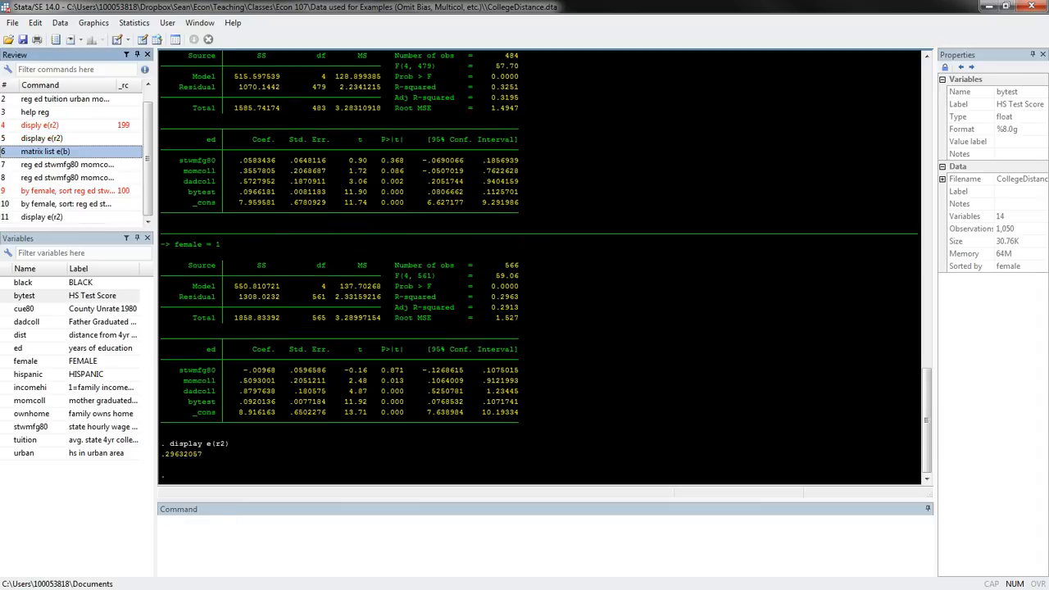
pyautogui.moveTo(463, 298); pyautogui.dragTo(505, 298)
pyautogui.click(505, 297)
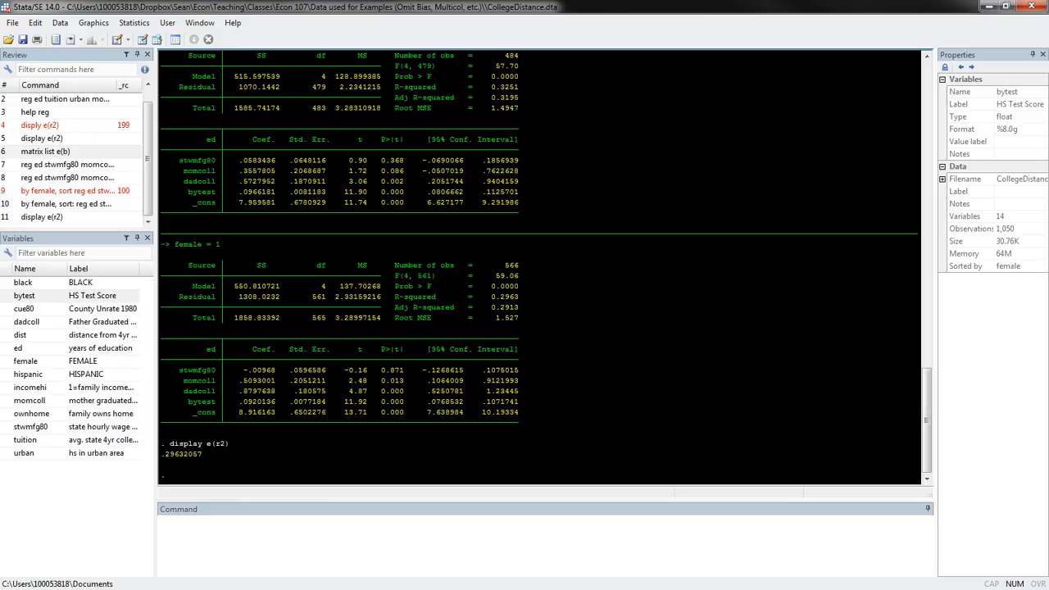
# - Save the current regression's R-squared as a scalar with "scalar r2=e(r2)"
pyautogui.click(164, 521)
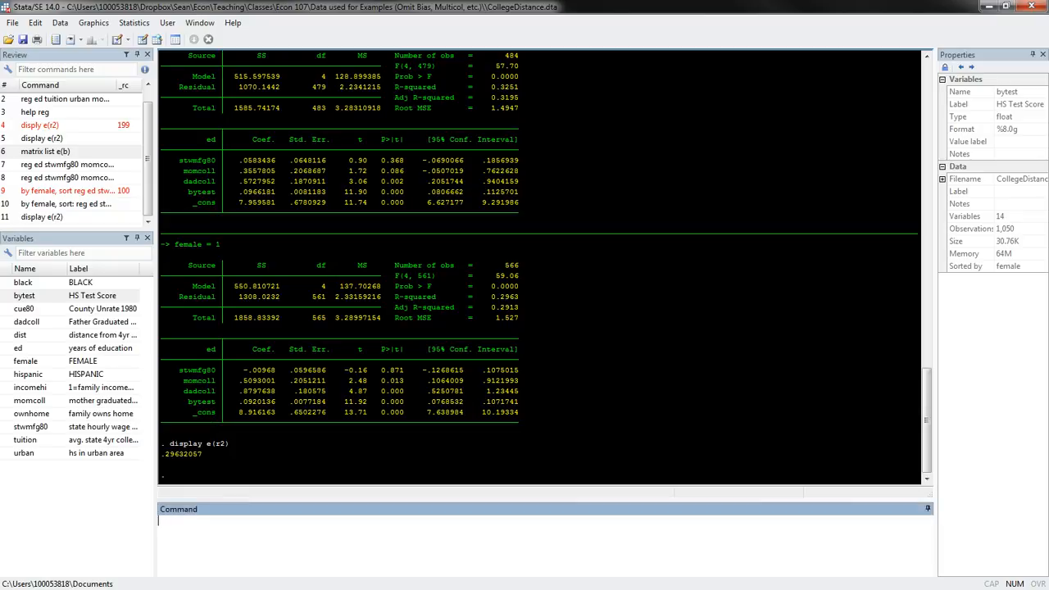
pyautogui.write('scalar r2=e(r2)')
pyautogui.press('Return')
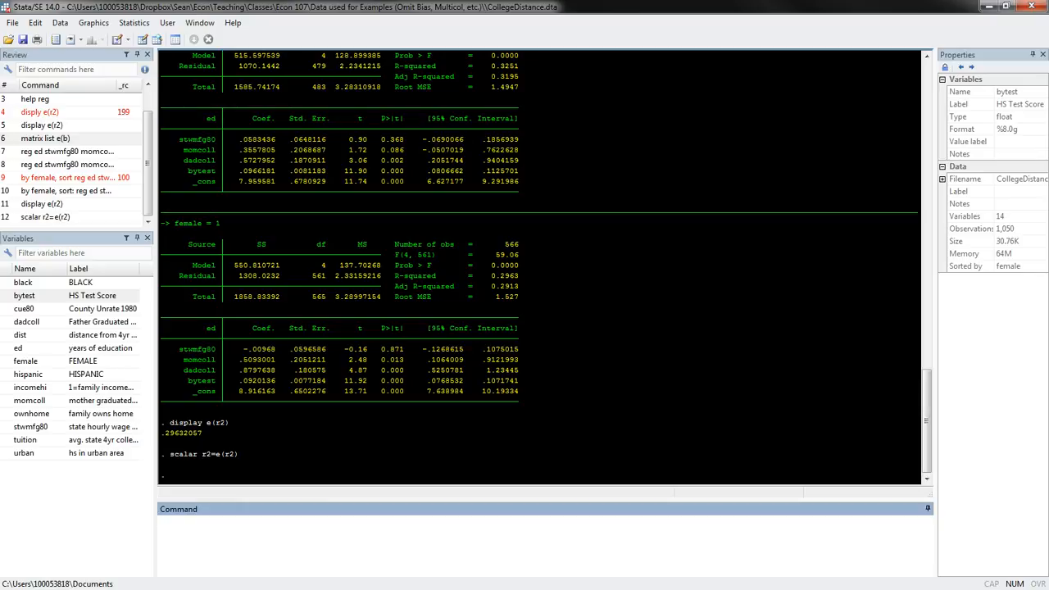
# - Rerun the stwmfg80, momcoll, dadcoll and bytest regression for female==0, and display its e(r2) followed by the saved scalar r2
pyautogui.doubleClick(66, 151)
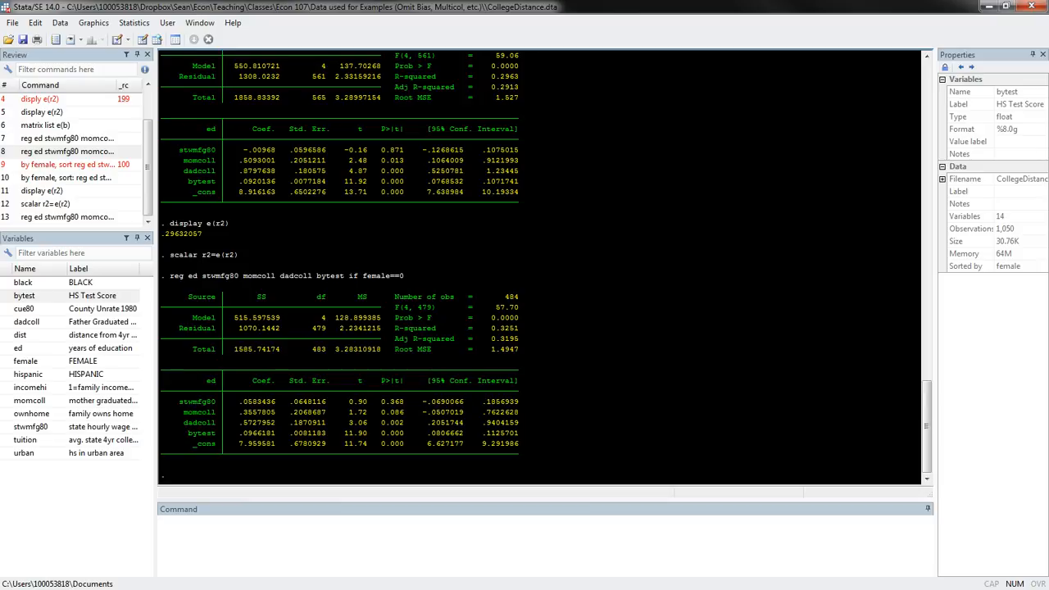
pyautogui.write('dis')
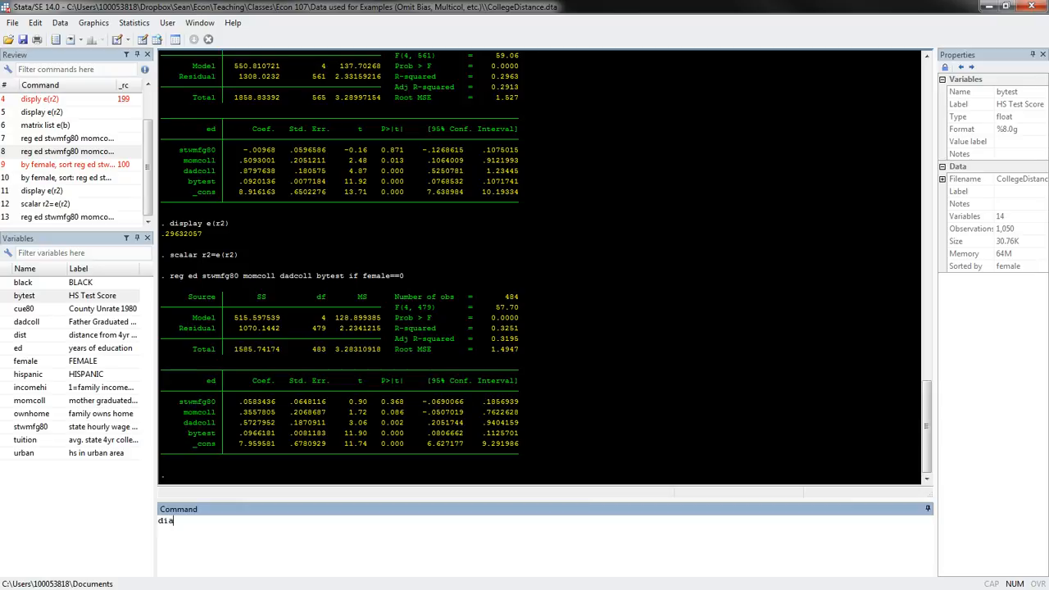
pyautogui.write('play e(r2)')
pyautogui.press('Return')
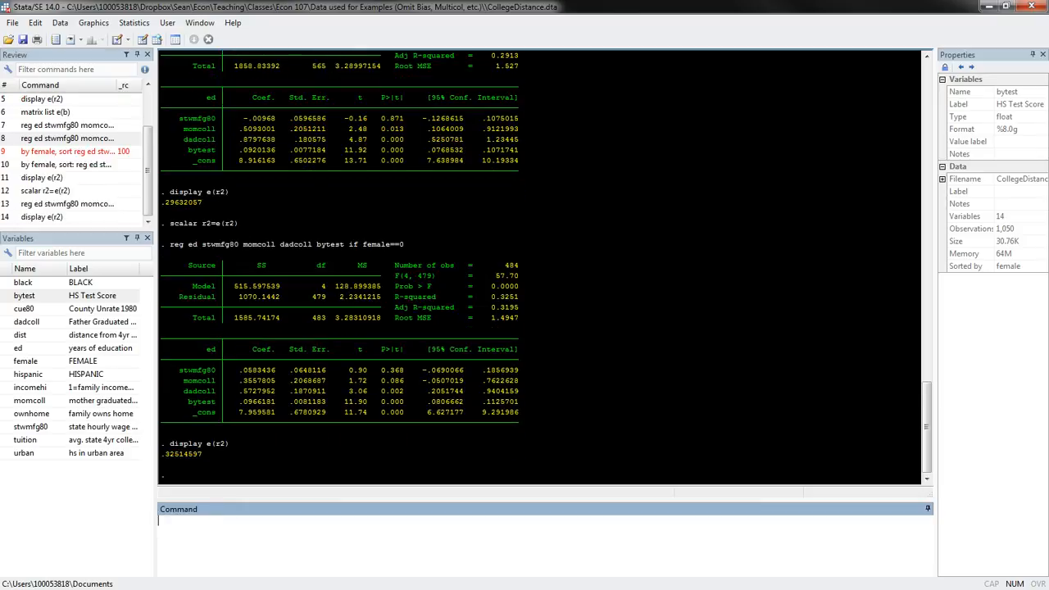
pyautogui.write('display r2')
pyautogui.press('Return')
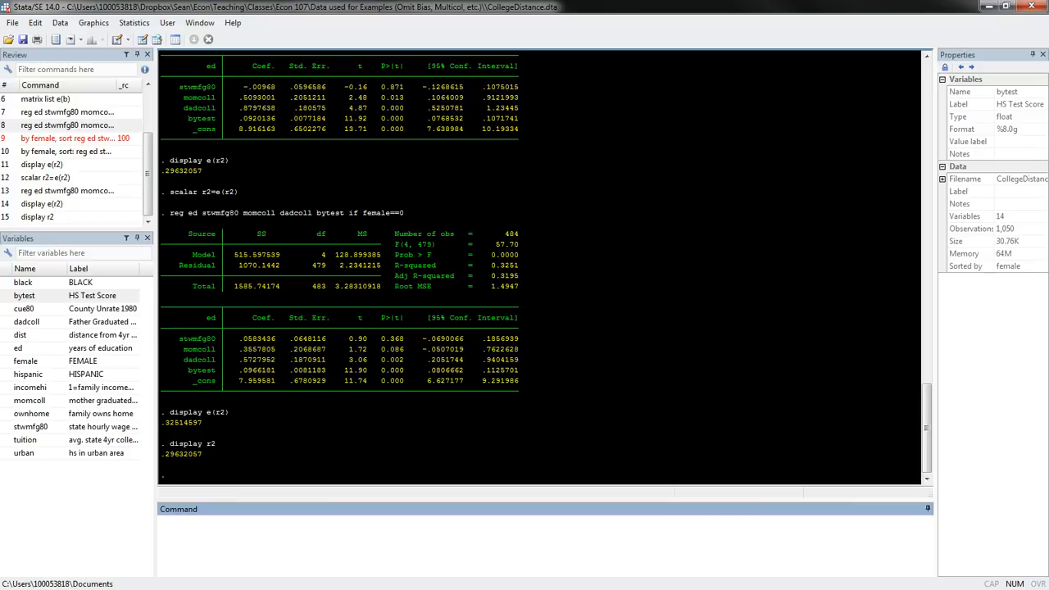